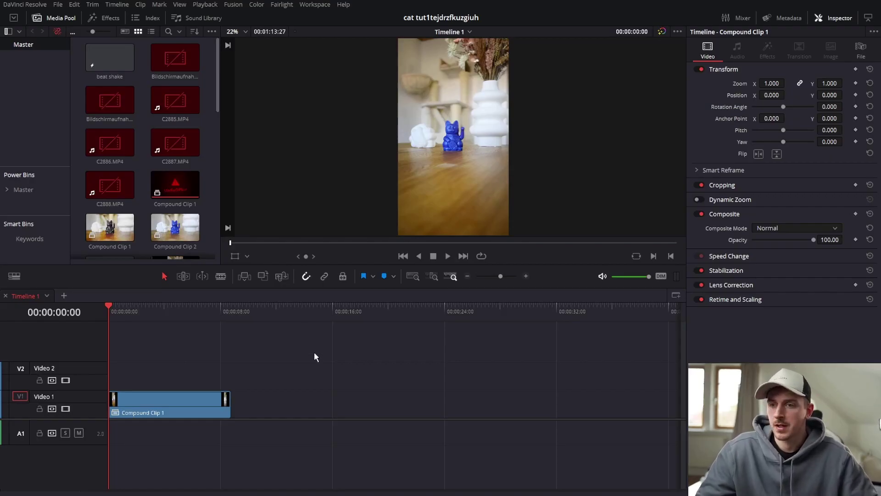
Select Compound Clip 1 on Video 1 and Alt-drag a copy up to Video 2.
{"action": "left_click", "coordinate": [123, 197]}
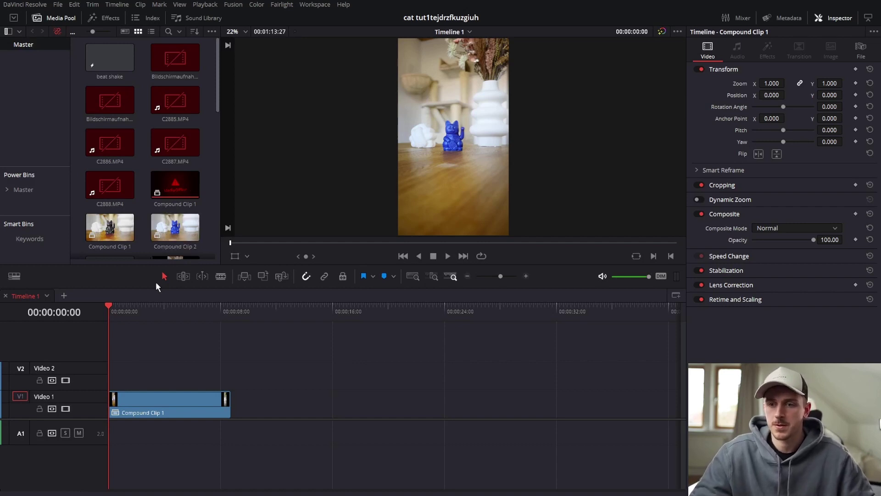
{"action": "mouse_move", "coordinate": [144, 404]}
{"action": "left_mouse_down"}
{"action": "mouse_move", "coordinate": [174, 401]}
{"action": "mouse_move", "coordinate": [144, 402]}
{"action": "left_mouse_up"}
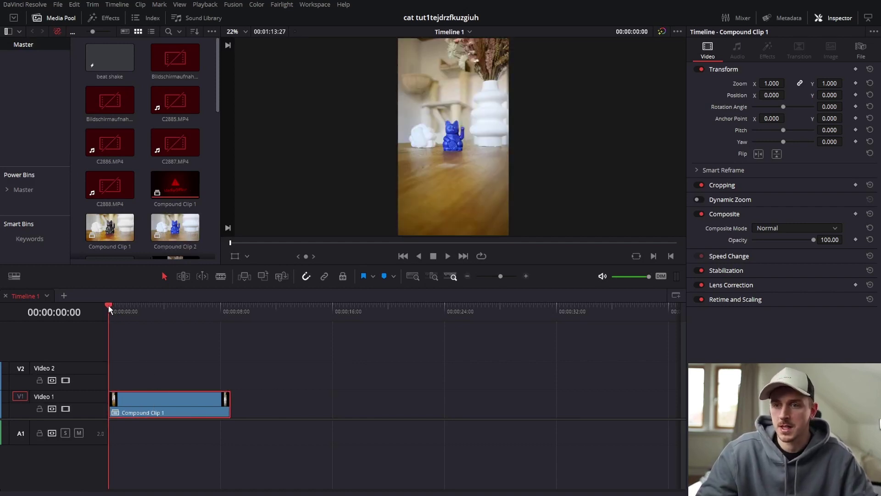
{"action": "mouse_move", "coordinate": [109, 305]}
{"action": "left_mouse_down"}
{"action": "mouse_move", "coordinate": [160, 304]}
{"action": "mouse_move", "coordinate": [110, 307]}
{"action": "left_mouse_up"}
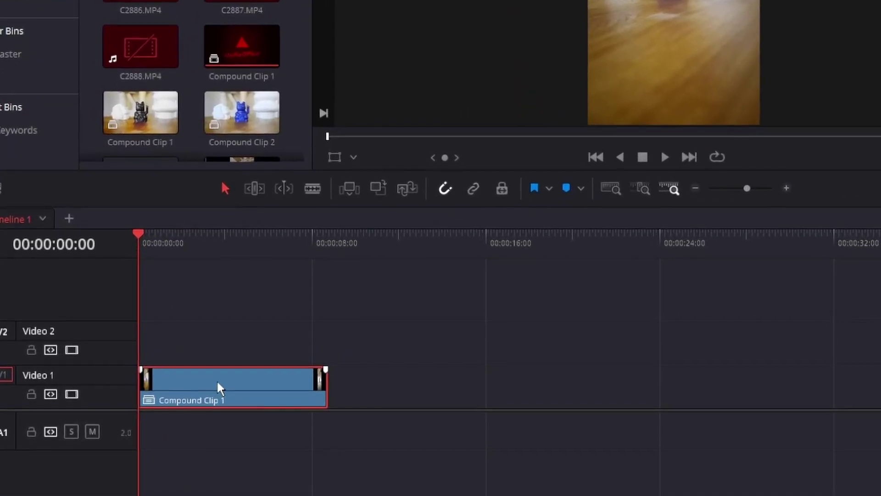
{"action": "left_click_drag", "start_coordinate": [216, 381], "coordinate": [210, 359]}
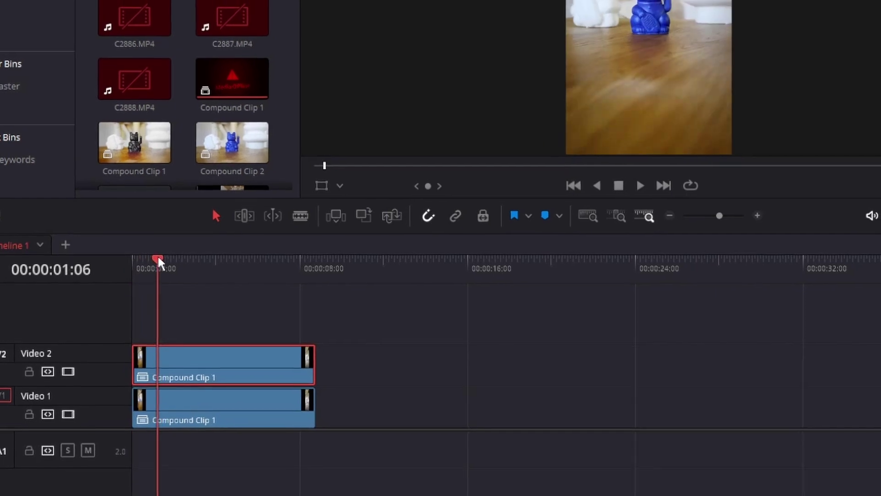
Trim the Video 2 copy's end to the playhead and start it slightly later.
{"action": "left_click_drag", "start_coordinate": [135, 253], "coordinate": [229, 253]}
{"action": "left_click_drag", "start_coordinate": [316, 363], "coordinate": [225, 363]}
{"action": "left_click_drag", "start_coordinate": [131, 379], "coordinate": [135, 378]}
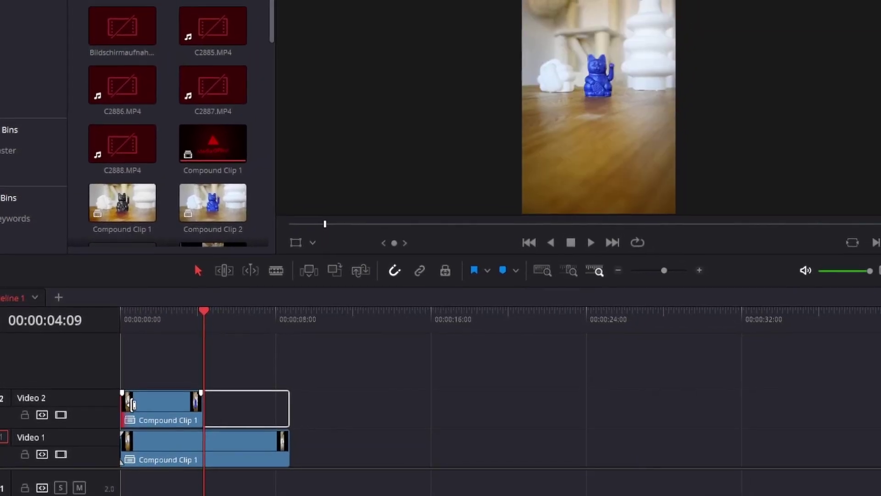
{"action": "left_click_drag", "start_coordinate": [125, 400], "coordinate": [138, 399]}
Play back the stacked clips from near the start, then select the Video 2 copy.
{"action": "left_click", "coordinate": [189, 311]}
{"action": "left_click", "coordinate": [134, 338]}
{"action": "key", "text": "space"}
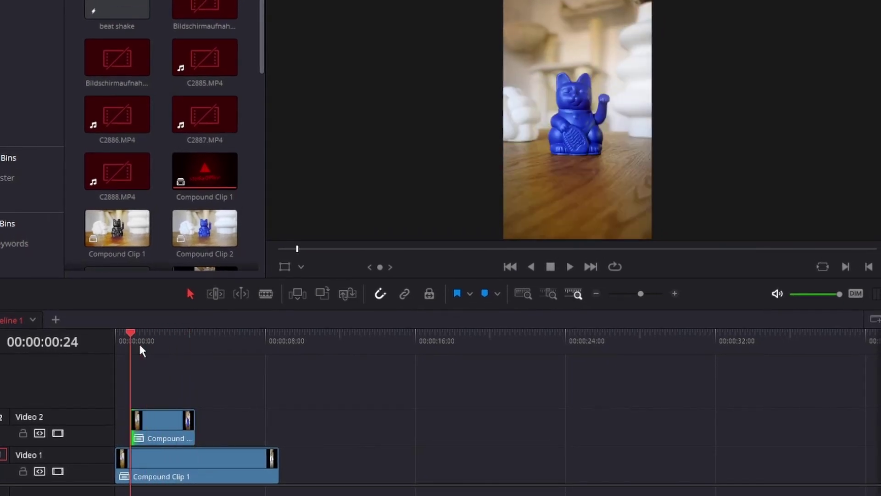
{"action": "left_click", "coordinate": [164, 425]}
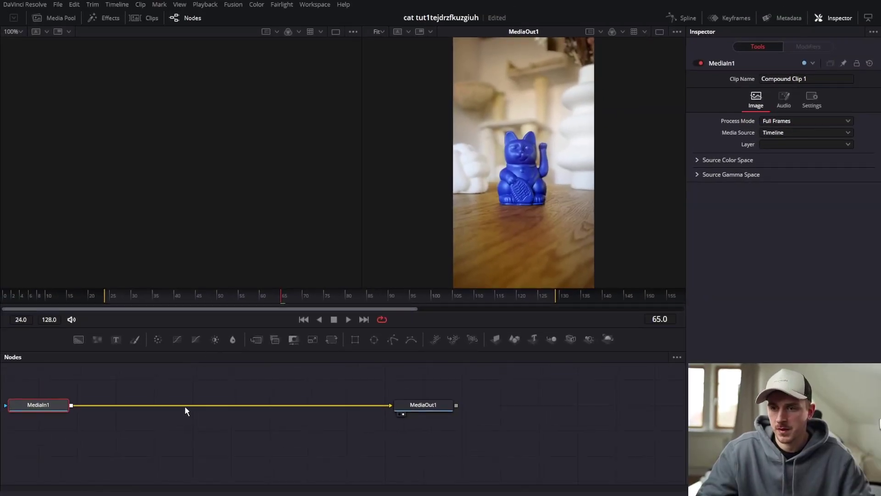
Paste two MediaIn1 copies, MediaIn1_1 and MediaIn1_2, and stack them in a column.
{"action": "mouse_move", "coordinate": [257, 448]}
{"action": "left_mouse_down"}
{"action": "mouse_move", "coordinate": [266, 389]}
{"action": "mouse_move", "coordinate": [262, 418]}
{"action": "left_mouse_up"}
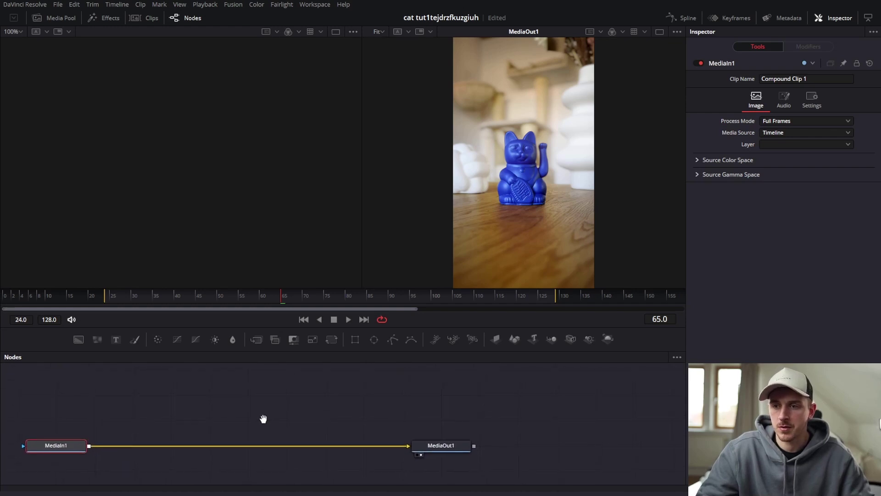
{"action": "scroll", "coordinate": [299, 378], "scroll_direction": "up", "scroll_amount": 3}
{"action": "scroll", "coordinate": [283, 394], "scroll_direction": "down", "scroll_amount": 2}
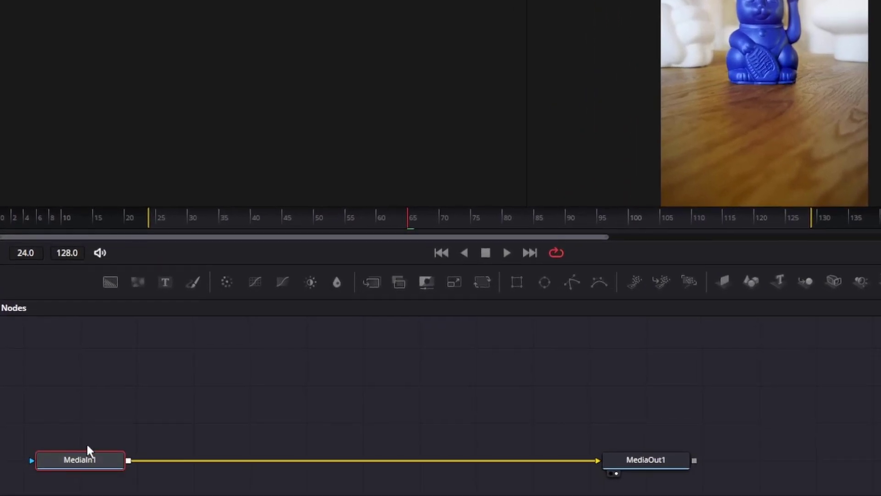
{"action": "key", "text": "ctrl+v"}
{"action": "key", "text": "ctrl+v"}
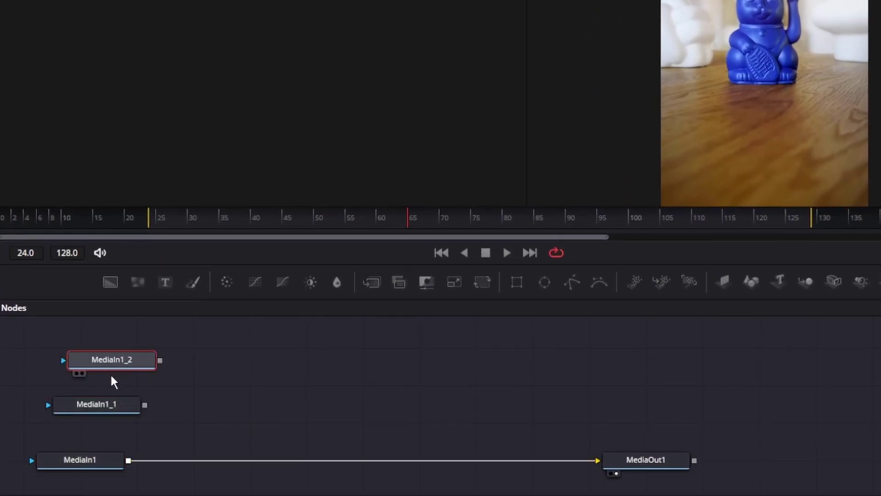
{"action": "left_click_drag", "start_coordinate": [112, 360], "coordinate": [82, 349]}
{"action": "left_click_drag", "start_coordinate": [103, 405], "coordinate": [85, 402]}
{"action": "left_click", "coordinate": [155, 372]}
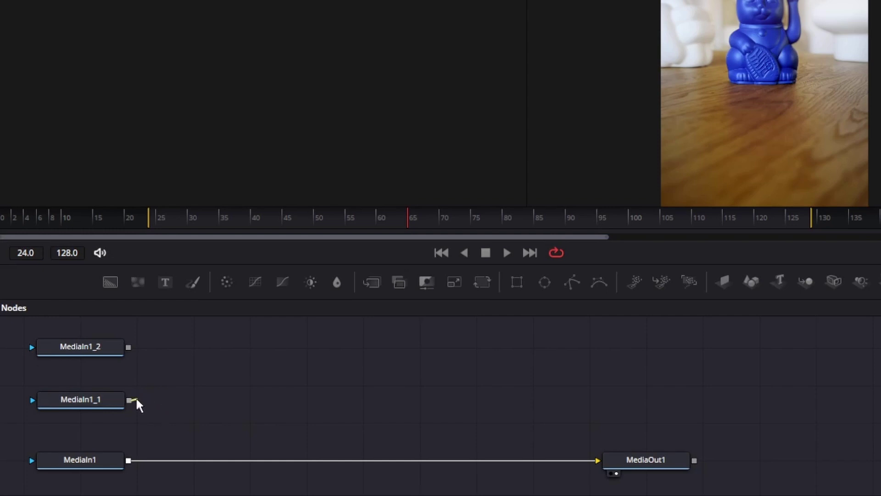
Try wiring MediaIn1_1 into the main stream via Merge1 and MediaIn1_2 into Merge2.
{"action": "left_click_drag", "start_coordinate": [153, 444], "coordinate": [130, 465]}
{"action": "left_click_drag", "start_coordinate": [198, 461], "coordinate": [236, 459]}
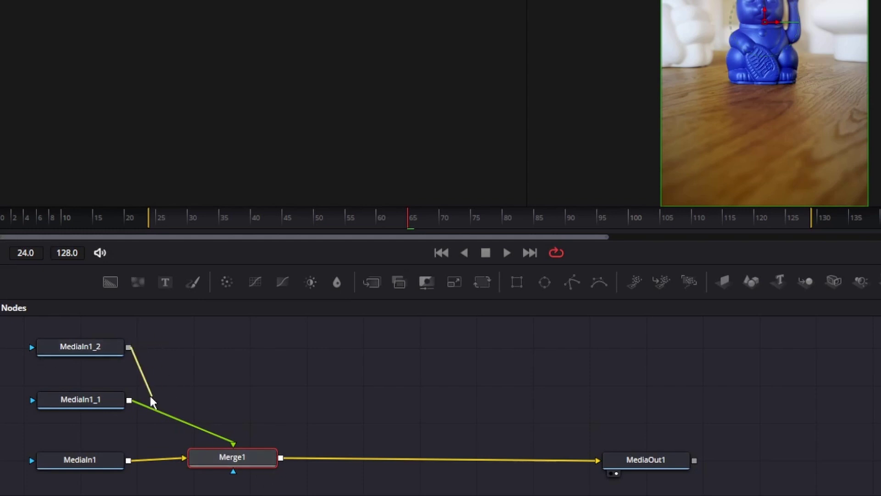
{"action": "left_click_drag", "start_coordinate": [153, 402], "coordinate": [129, 400]}
Undo the trial Merge nodes and delete the loose Merge1.
{"action": "key", "text": "ctrl+z"}
{"action": "key", "text": "ctrl+z"}
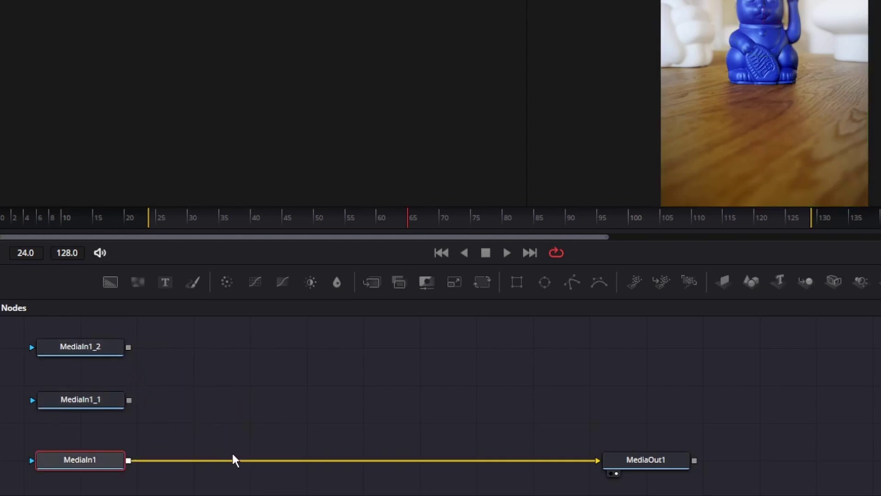
{"action": "left_click", "coordinate": [331, 316]}
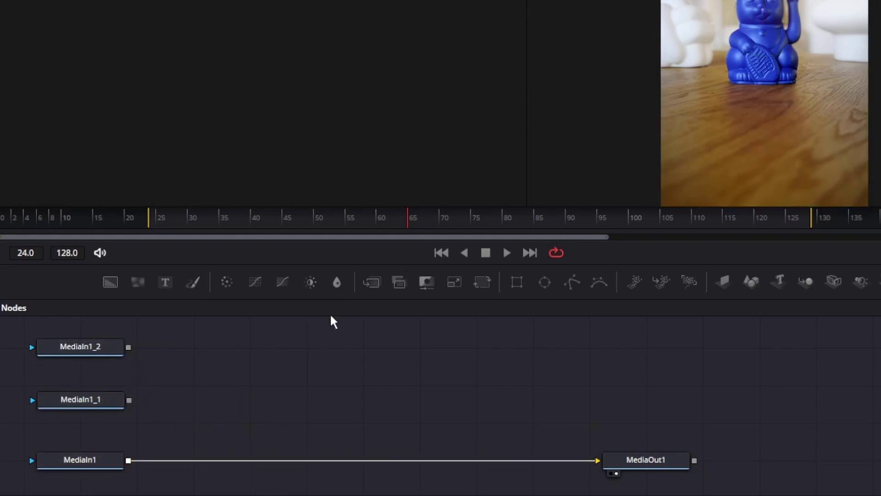
{"action": "left_click", "coordinate": [376, 283]}
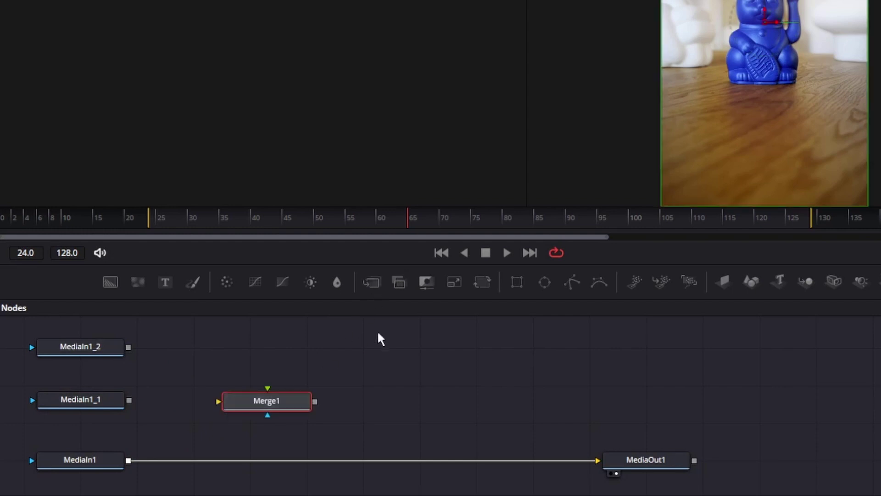
{"action": "left_click_drag", "start_coordinate": [379, 283], "coordinate": [304, 361]}
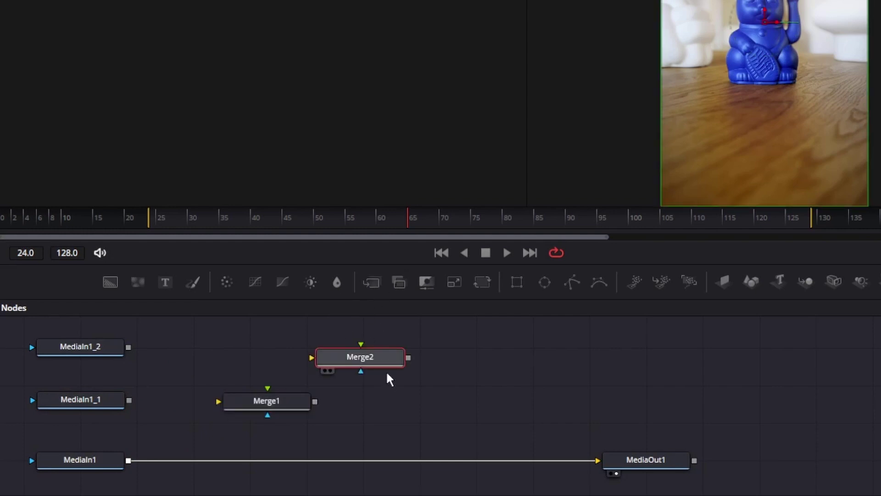
{"action": "left_click", "coordinate": [294, 404]}
{"action": "key", "text": "ctrl+z"}
{"action": "key", "text": "ctrl+z"}
{"action": "key", "text": "ctrl+z"}
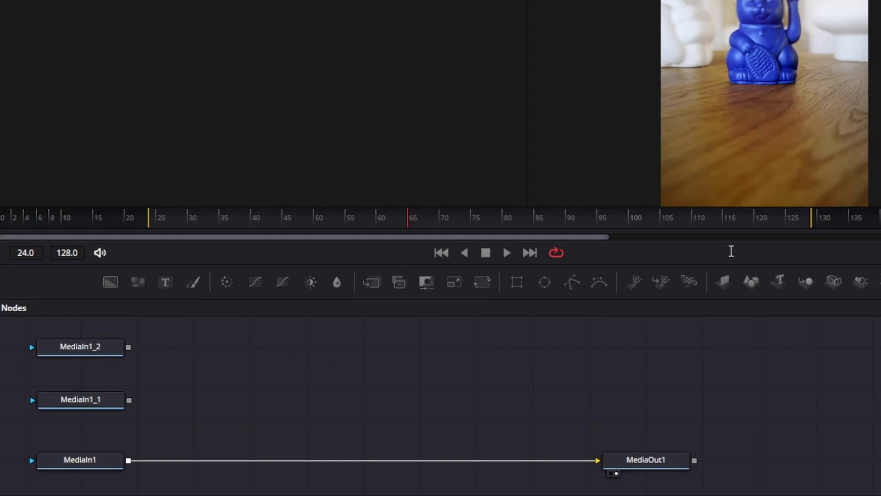
{"action": "left_click", "coordinate": [750, 283]}
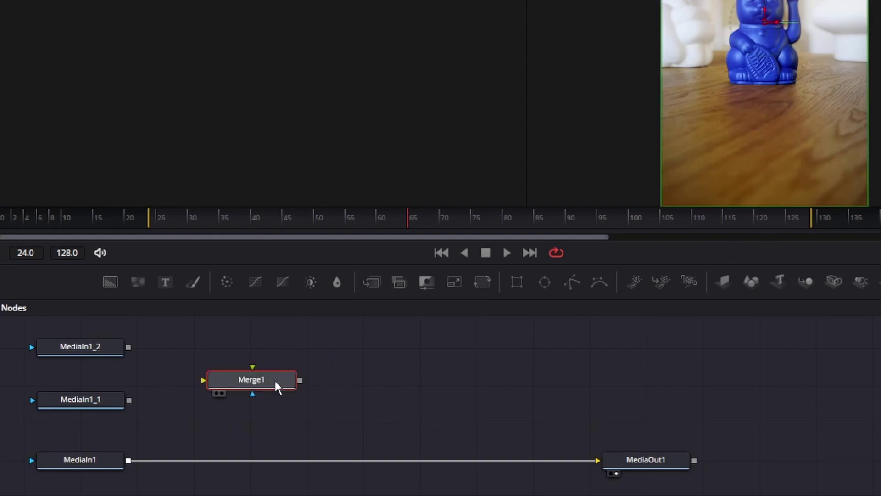
{"action": "left_click_drag", "start_coordinate": [276, 387], "coordinate": [286, 396]}
{"action": "key", "text": "Delete"}
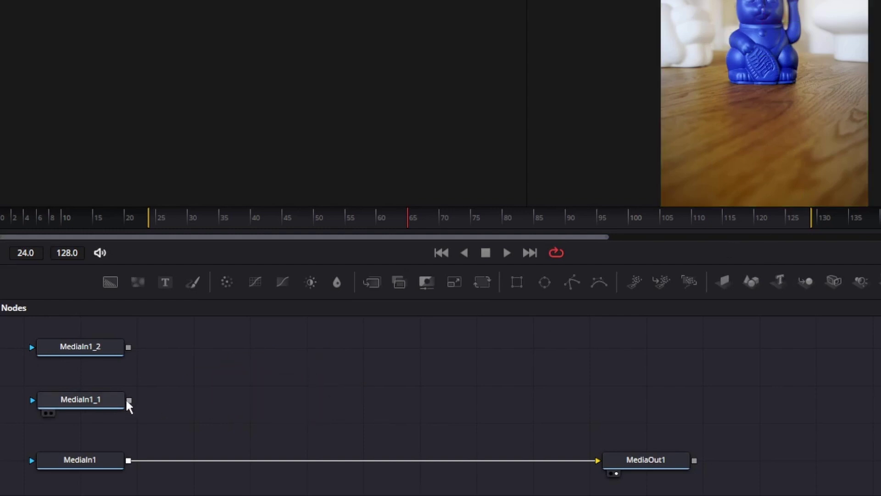
Wire MediaIn1_1 and MediaIn1_2 through Merge2 into Merge1 on the MediaIn1-to-MediaOut1 chain.
{"action": "left_click_drag", "start_coordinate": [129, 399], "coordinate": [134, 461]}
{"action": "left_click_drag", "start_coordinate": [133, 400], "coordinate": [143, 409]}
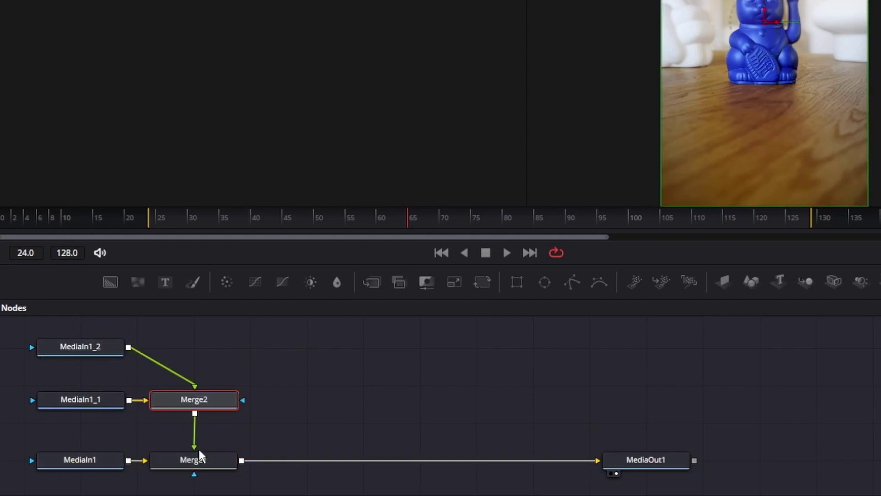
{"action": "left_click_drag", "start_coordinate": [193, 459], "coordinate": [321, 460]}
{"action": "left_click_drag", "start_coordinate": [202, 406], "coordinate": [340, 399]}
{"action": "left_click", "coordinate": [434, 424]}
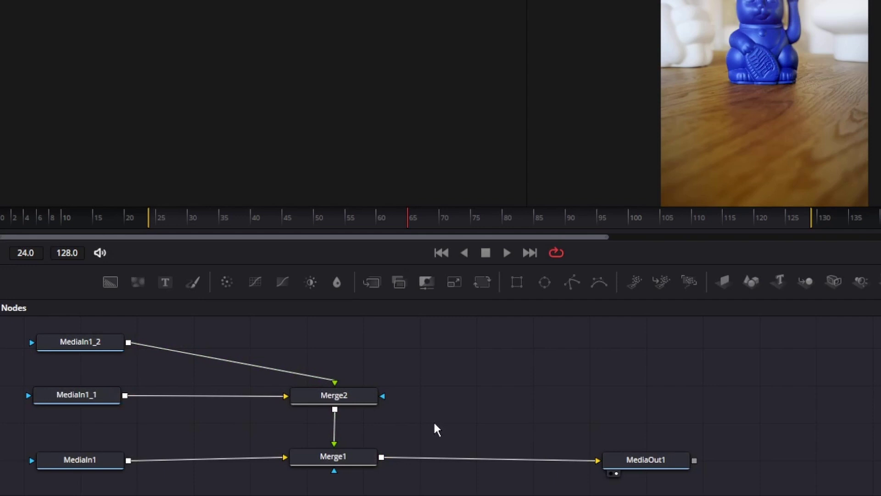
Tidy the layout by moving the main chain, Merge2 group and MediaIn1_2 node.
{"action": "left_click_drag", "start_coordinate": [56, 437], "coordinate": [719, 483]}
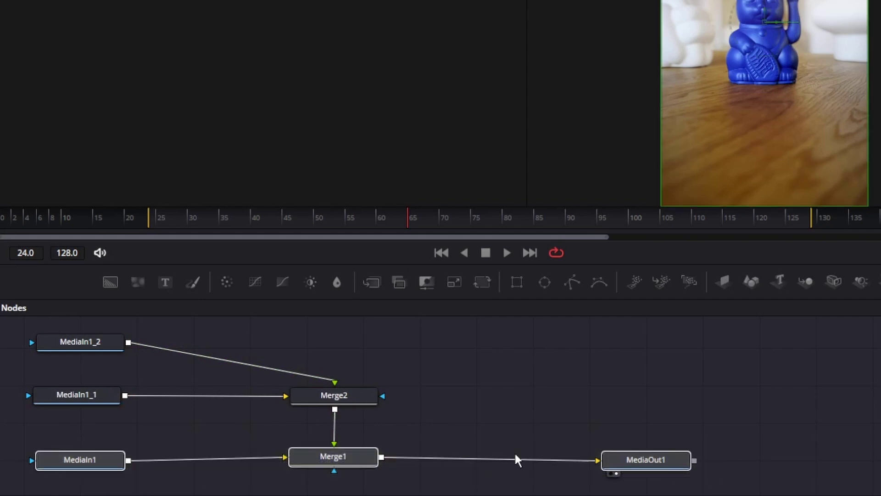
{"action": "left_click_drag", "start_coordinate": [427, 380], "coordinate": [68, 404]}
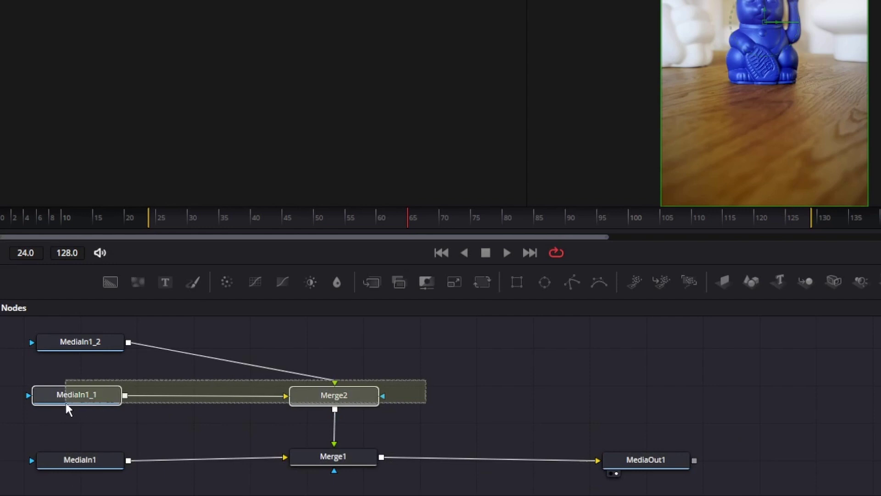
{"action": "left_click_drag", "start_coordinate": [87, 336], "coordinate": [65, 333]}
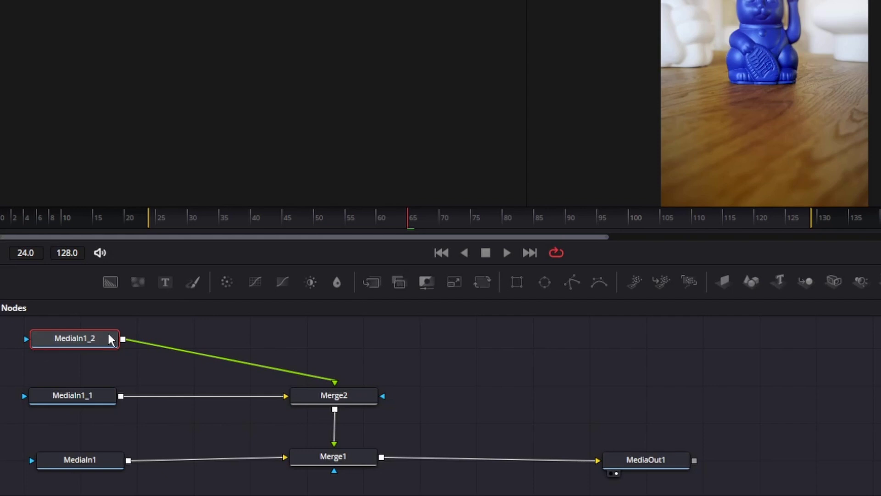
Add Magic Mask nodes after MediaIn1_2 and MediaIn1_1.
{"action": "left_click", "coordinate": [799, 281]}
{"action": "left_click", "coordinate": [99, 400]}
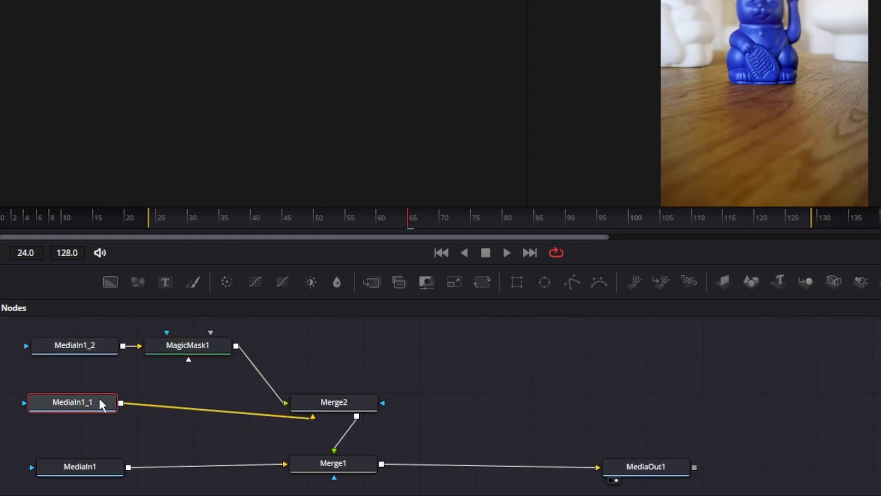
{"action": "key", "text": "ctrl+v"}
Show MagicMask1 in the left viewer and MediaOut1 in the right viewer.
{"action": "left_click", "coordinate": [158, 381]}
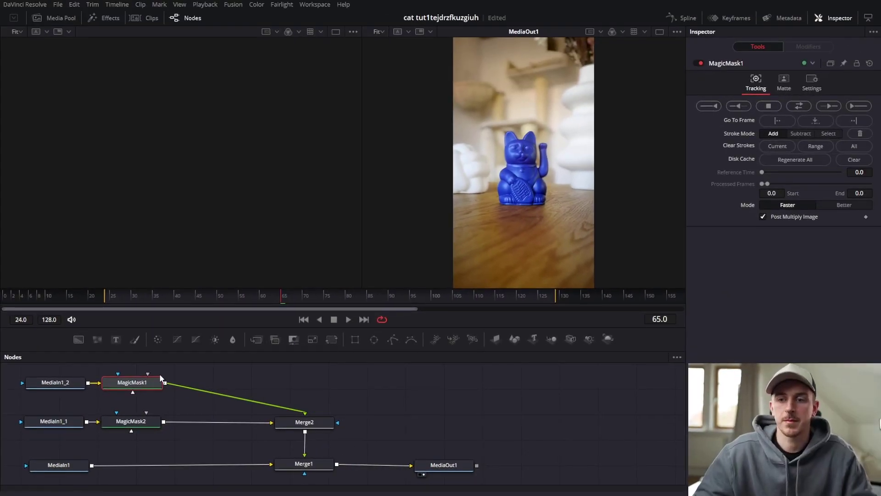
{"action": "key", "text": "1"}
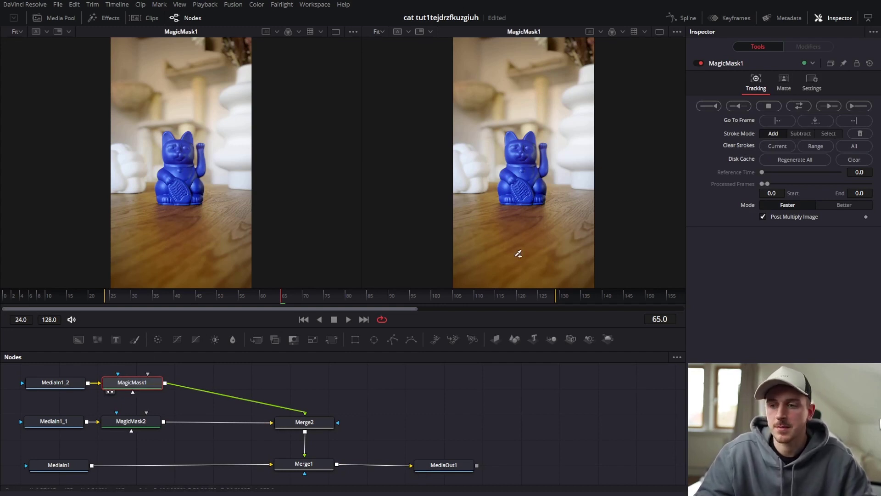
{"action": "left_click", "coordinate": [444, 462]}
{"action": "key", "text": "2"}
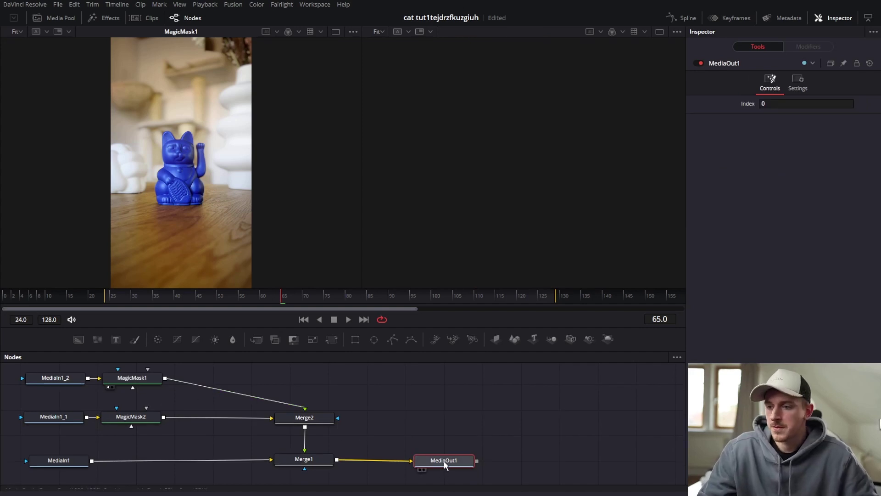
{"action": "left_click", "coordinate": [145, 375]}
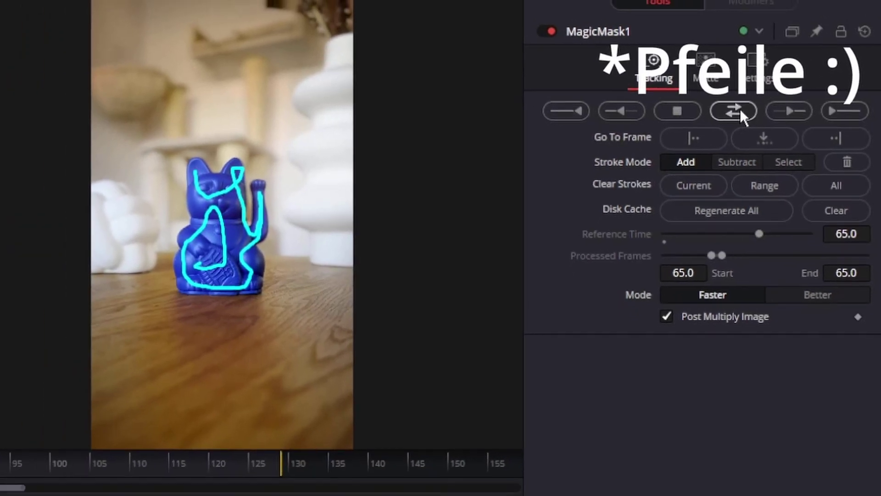
Track MagicMask1 on the cat bidirectionally and scrub the clip to check the mask.
{"action": "left_click", "coordinate": [734, 110]}
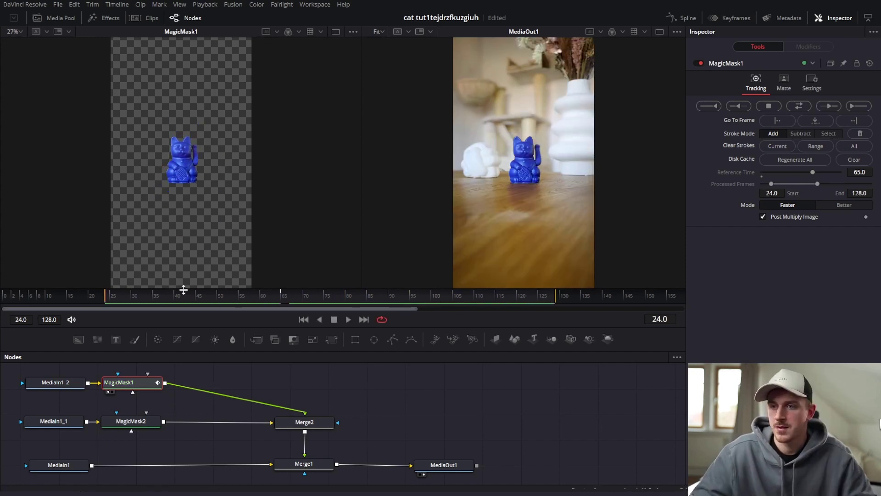
{"action": "mouse_move", "coordinate": [111, 297]}
{"action": "left_mouse_down"}
{"action": "mouse_move", "coordinate": [529, 301]}
{"action": "mouse_move", "coordinate": [193, 303]}
{"action": "mouse_move", "coordinate": [187, 294]}
{"action": "left_mouse_up"}
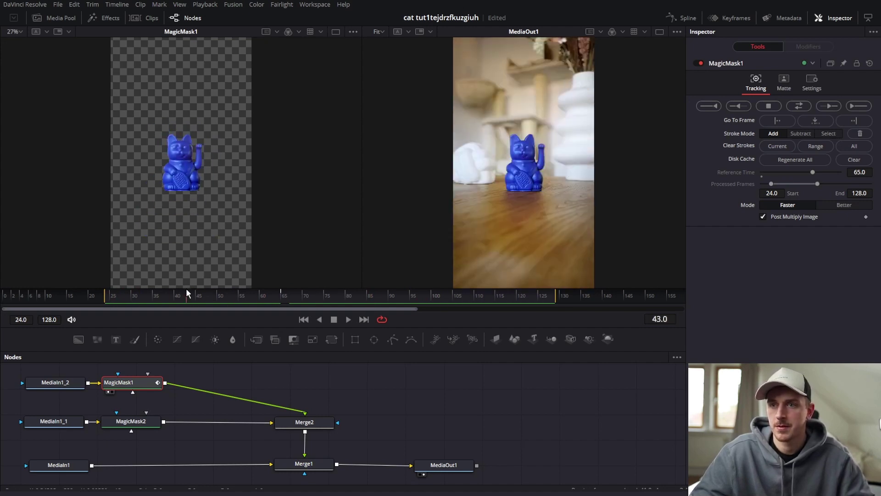
{"action": "mouse_move", "coordinate": [199, 294]}
{"action": "left_mouse_down"}
{"action": "mouse_move", "coordinate": [479, 312]}
{"action": "mouse_move", "coordinate": [448, 306]}
{"action": "left_mouse_up"}
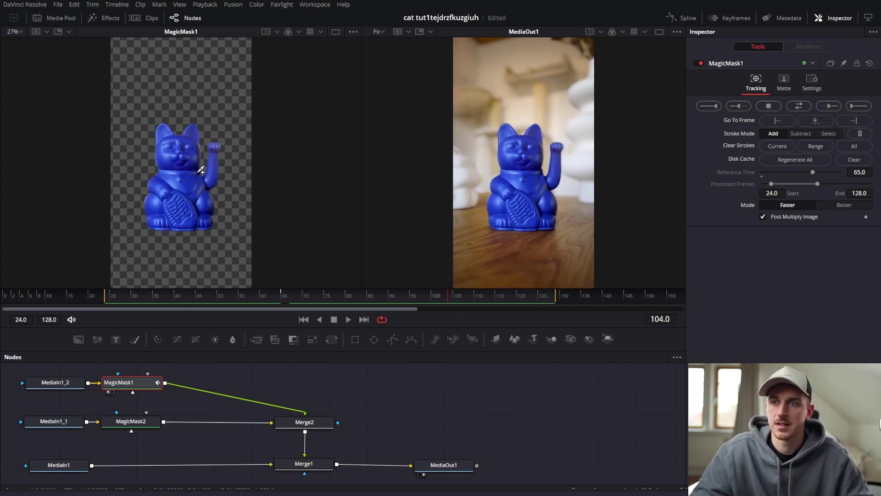
{"action": "scroll", "coordinate": [205, 174], "scroll_direction": "up", "scroll_amount": 3}
{"action": "scroll", "coordinate": [208, 140], "scroll_direction": "up", "scroll_amount": 2}
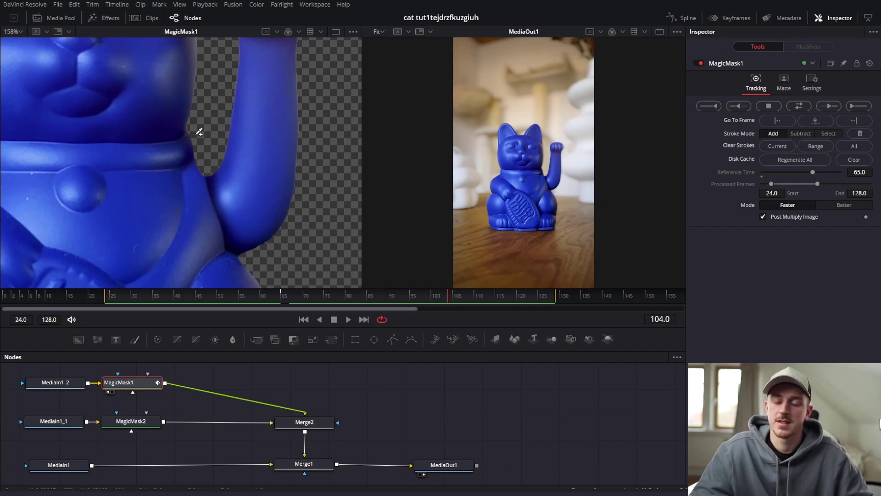
{"action": "key", "text": "ctrl+f"}
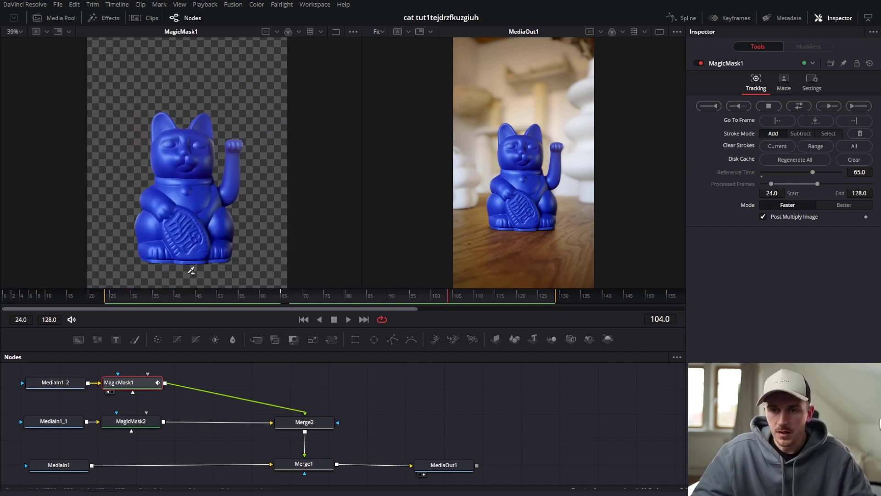
View MagicMask2 in the left viewer and track it bidirectionally on the cat.
{"action": "left_click", "coordinate": [136, 424]}
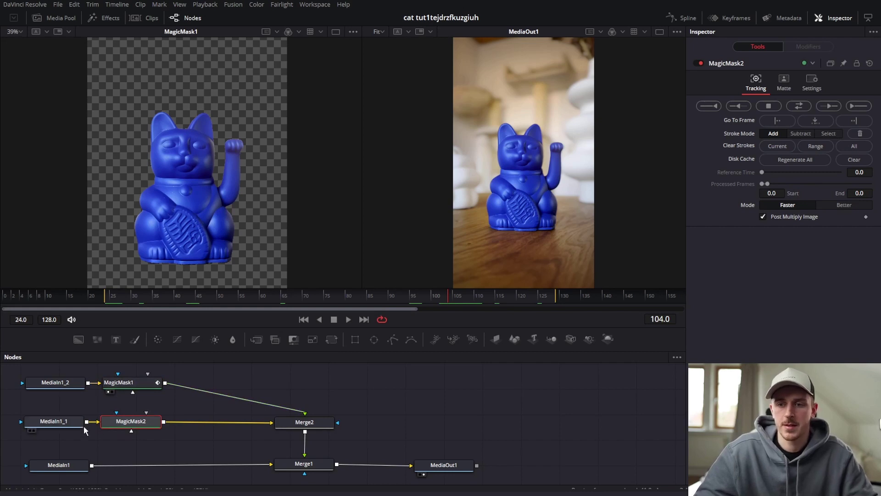
{"action": "key", "text": "1"}
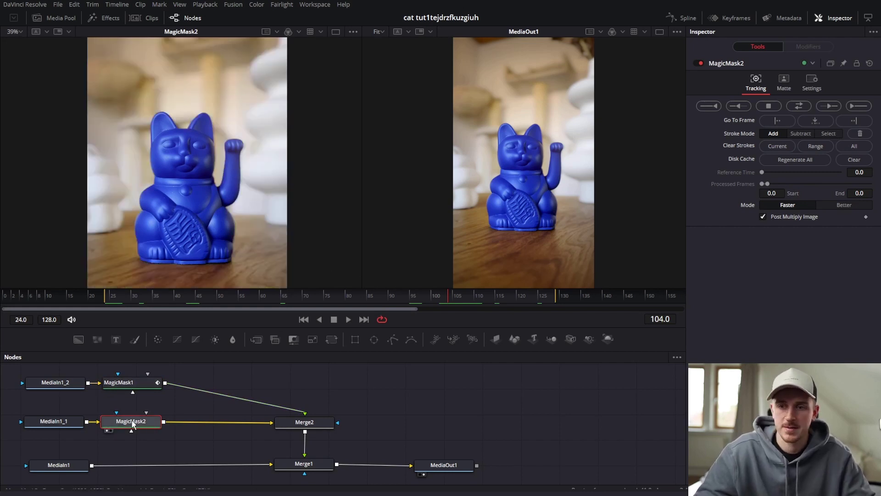
{"action": "left_click", "coordinate": [799, 106]}
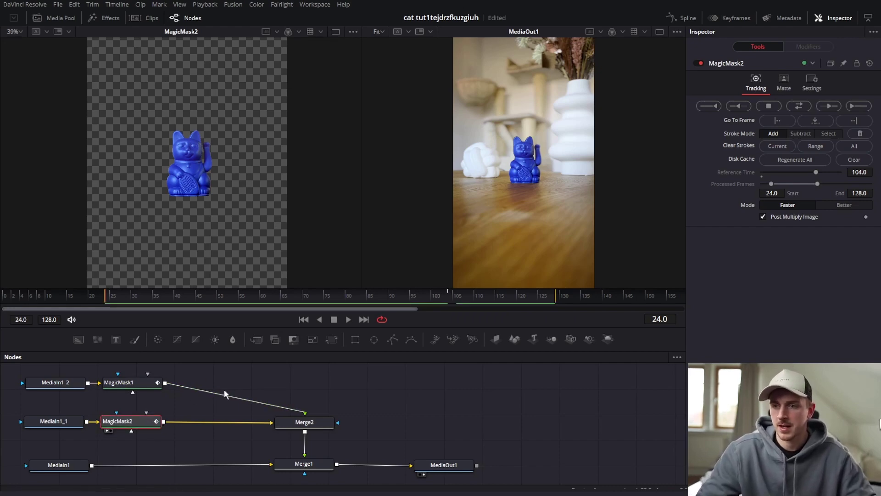
{"action": "left_click", "coordinate": [256, 339]}
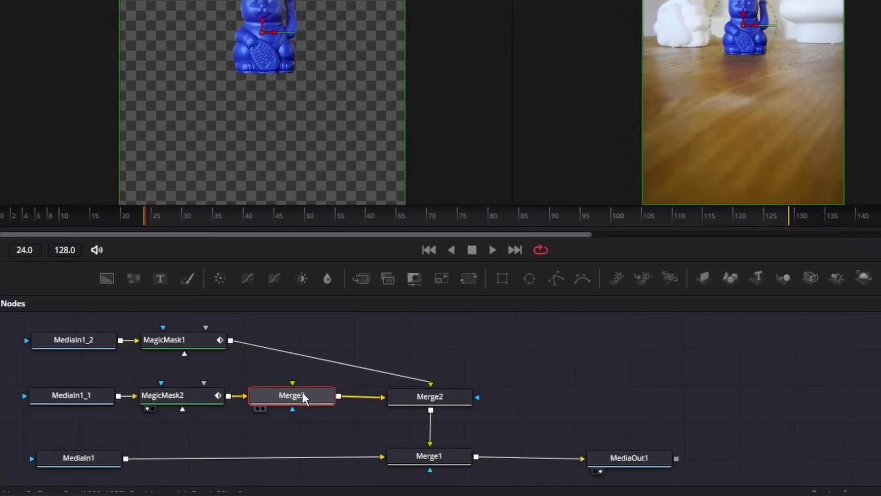
Add Transform1 after MagicMask2, test sliding Center X with Wrap edges, and return to frame 24.
{"action": "key", "text": "ctrl+z"}
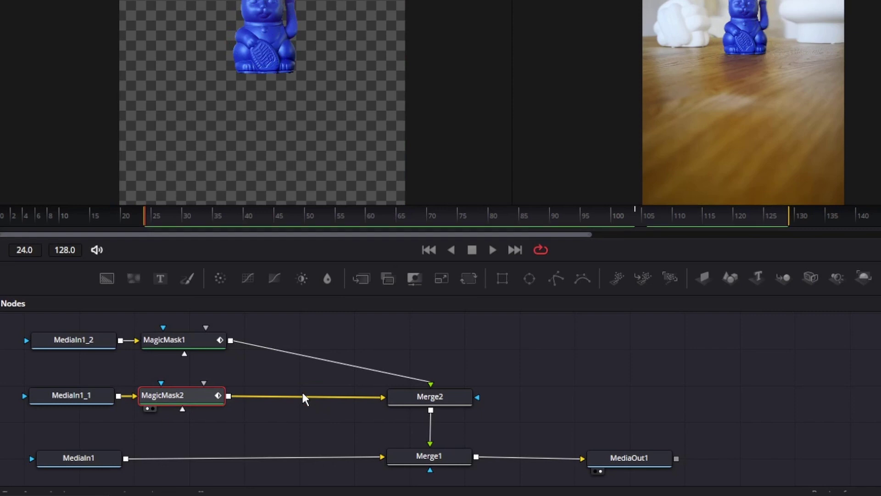
{"action": "key", "text": "ctrl+v"}
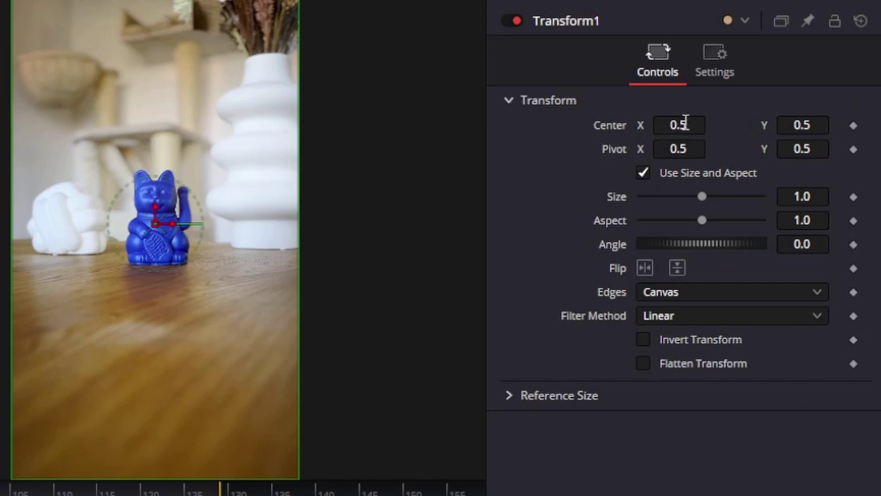
{"action": "mouse_move", "coordinate": [685, 123]}
{"action": "left_mouse_down"}
{"action": "mouse_move", "coordinate": [740, 123]}
{"action": "mouse_move", "coordinate": [707, 123]}
{"action": "mouse_move", "coordinate": [719, 123]}
{"action": "left_mouse_up"}
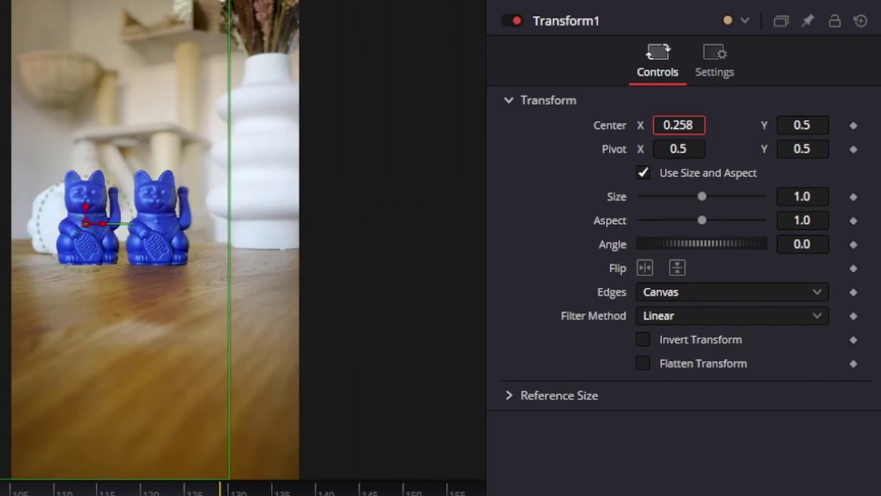
{"action": "left_click_drag", "start_coordinate": [680, 125], "coordinate": [696, 125]}
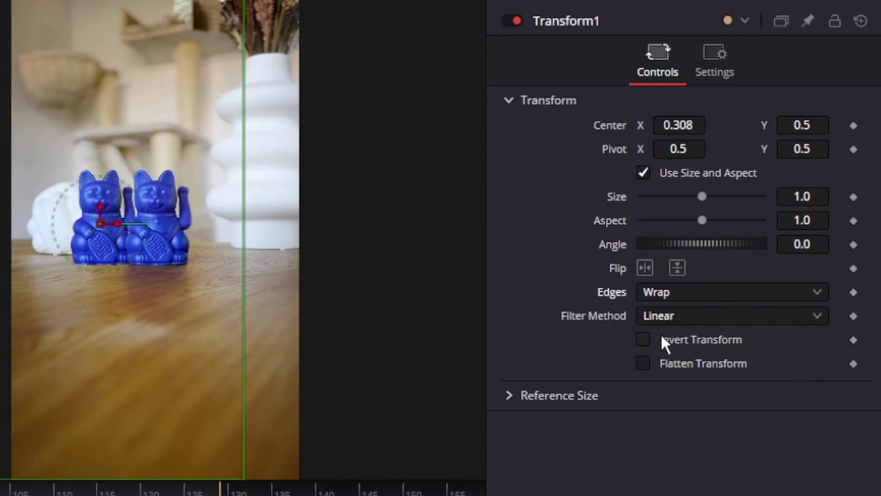
{"action": "mouse_move", "coordinate": [675, 120]}
{"action": "left_mouse_down"}
{"action": "mouse_move", "coordinate": [505, 123]}
{"action": "mouse_move", "coordinate": [600, 128]}
{"action": "left_mouse_up"}
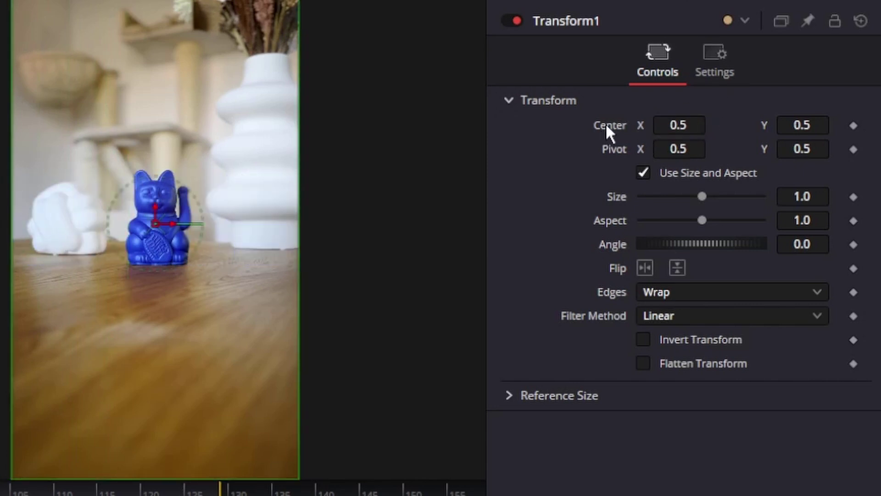
{"action": "left_click_drag", "start_coordinate": [675, 123], "coordinate": [624, 129]}
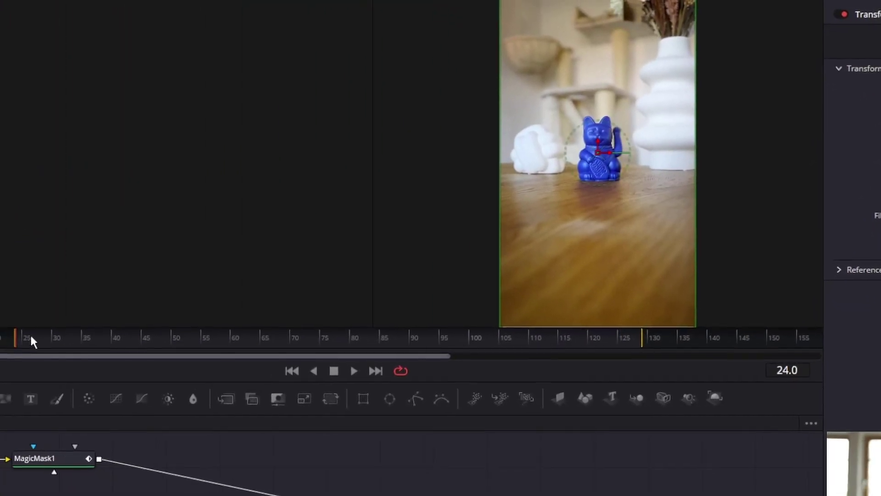
{"action": "left_click_drag", "start_coordinate": [31, 341], "coordinate": [17, 344]}
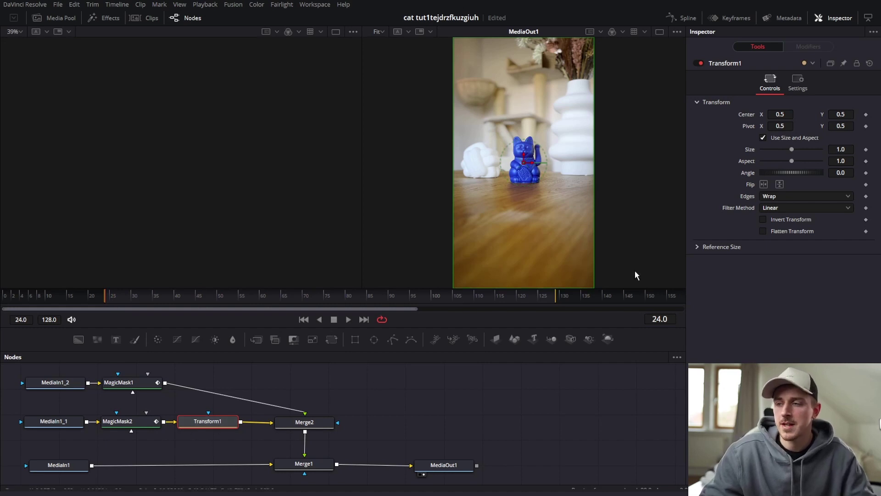
Keyframe Center at 0.5 on frame 24 and Center X 20.5 at frame 128, then play.
{"action": "left_click", "coordinate": [866, 114]}
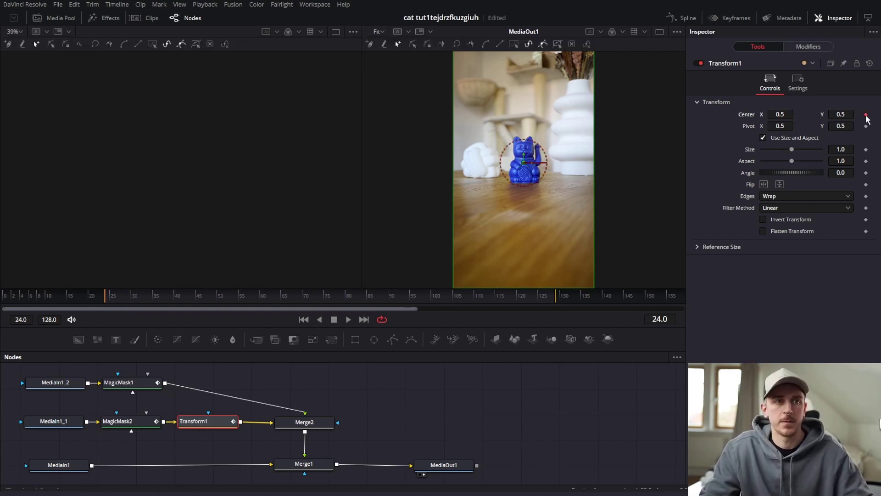
{"action": "left_click_drag", "start_coordinate": [506, 294], "coordinate": [554, 299]}
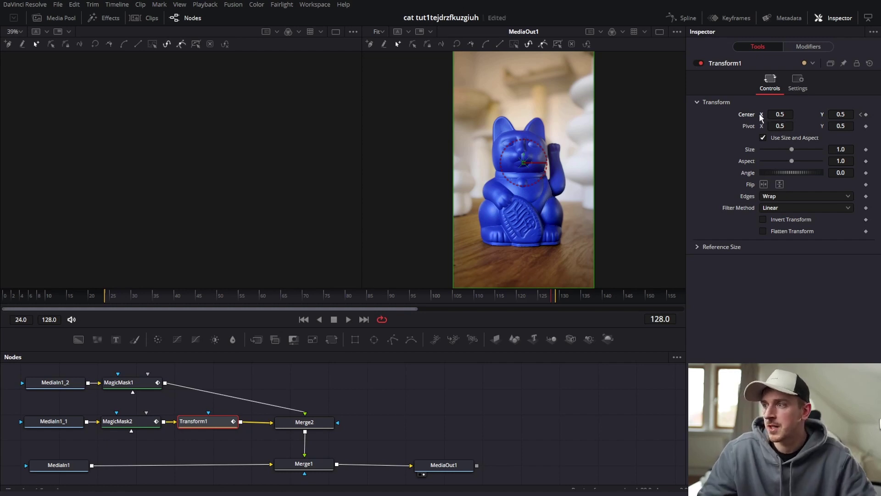
{"action": "mouse_move", "coordinate": [785, 114]}
{"action": "left_mouse_down"}
{"action": "mouse_move", "coordinate": [753, 114]}
{"action": "mouse_move", "coordinate": [812, 114]}
{"action": "mouse_move", "coordinate": [782, 118]}
{"action": "left_mouse_up"}
{"action": "type", "text": "20.5"}
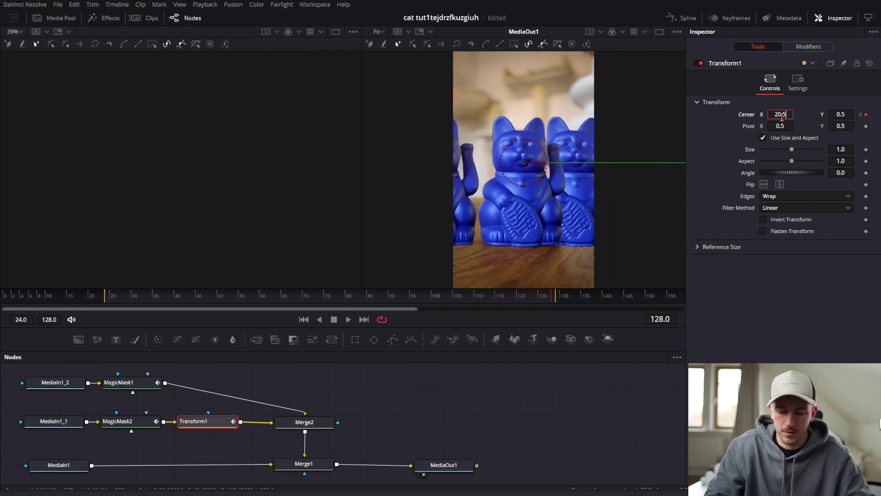
{"action": "key", "text": "Tab"}
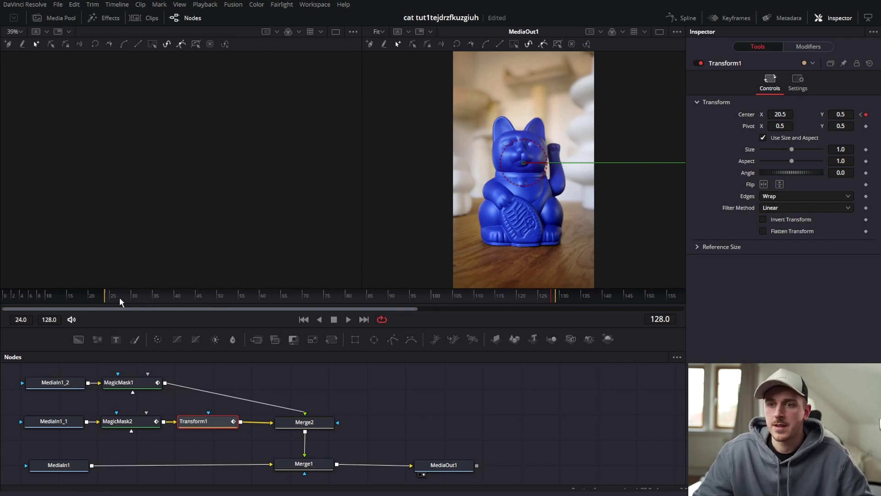
{"action": "left_click", "coordinate": [107, 298]}
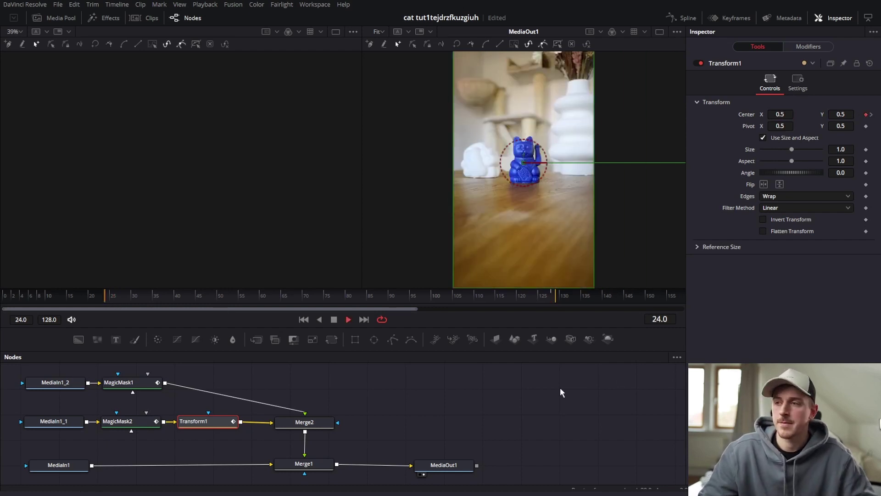
{"action": "key", "text": "space"}
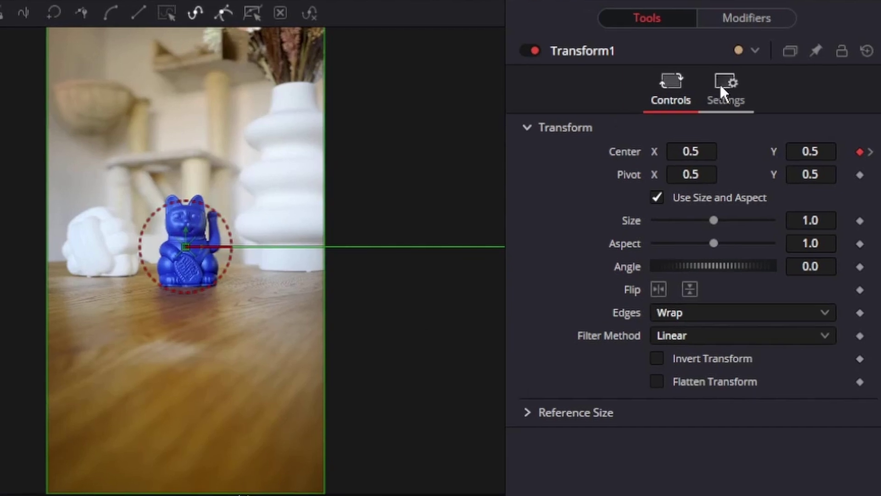
Enable Motion Blur in Transform1's Settings and raise Quality to 10.
{"action": "left_click", "coordinate": [725, 85]}
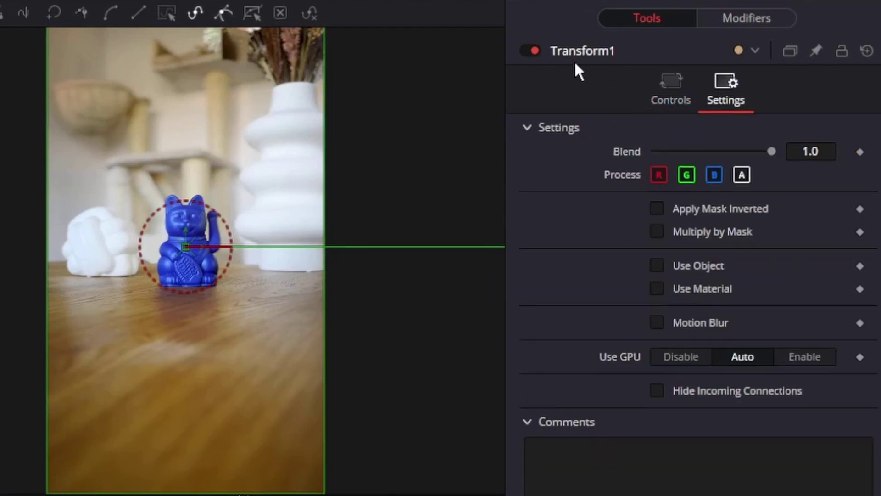
{"action": "left_click", "coordinate": [656, 323]}
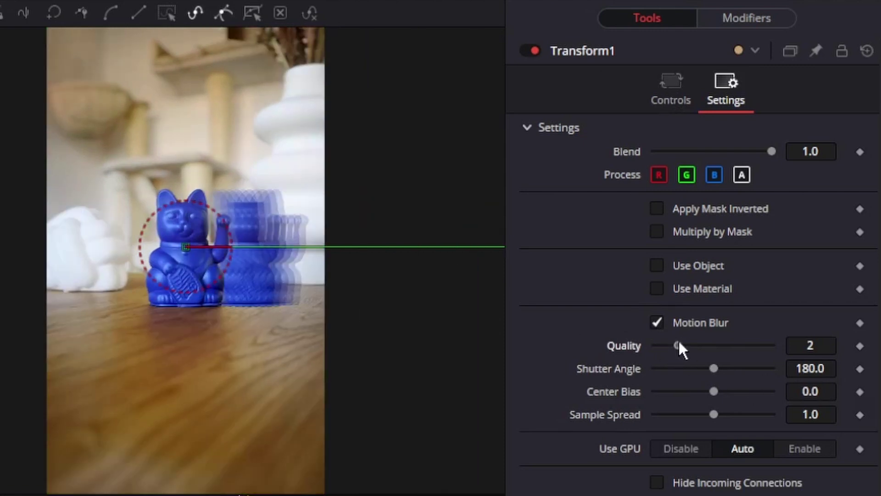
{"action": "left_click_drag", "start_coordinate": [679, 346], "coordinate": [772, 346]}
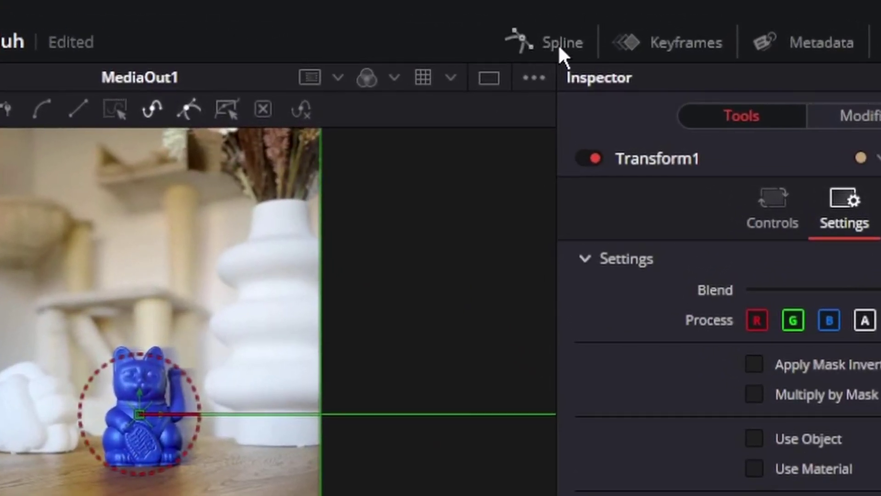
Show Transform1's Displacement curve in the Spline editor, fitted to view.
{"action": "left_click", "coordinate": [559, 46]}
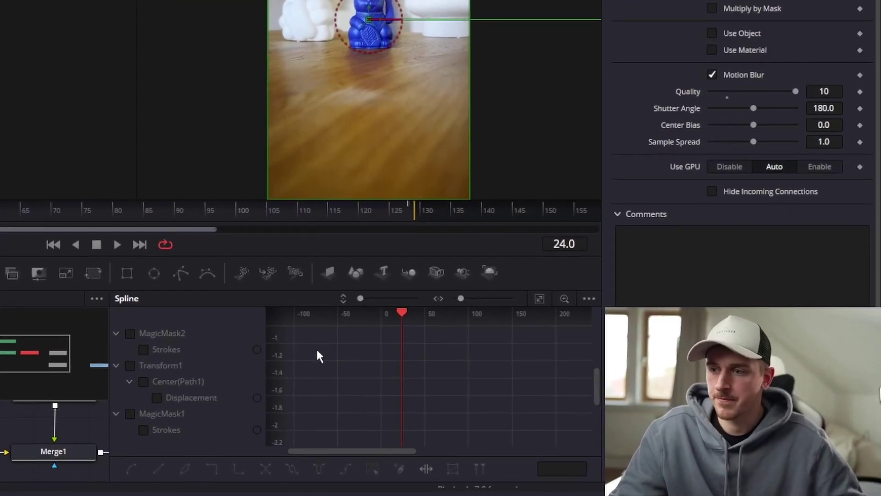
{"action": "left_click", "coordinate": [130, 365]}
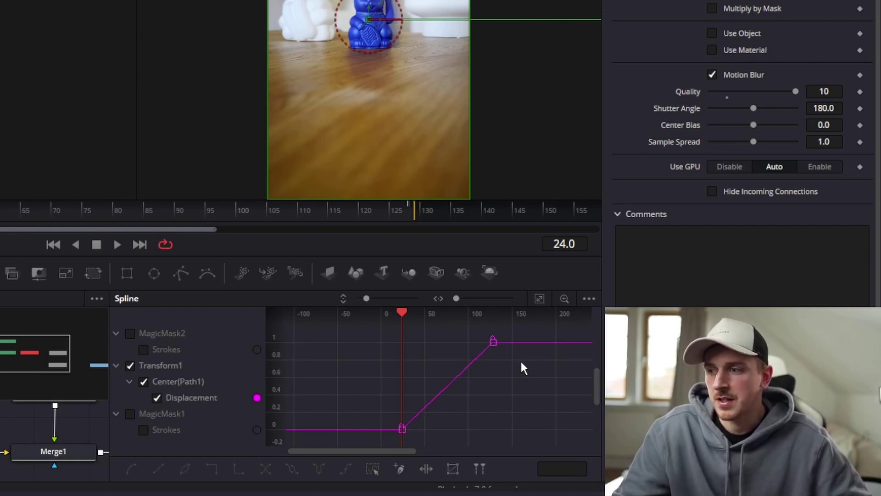
{"action": "left_click", "coordinate": [540, 299]}
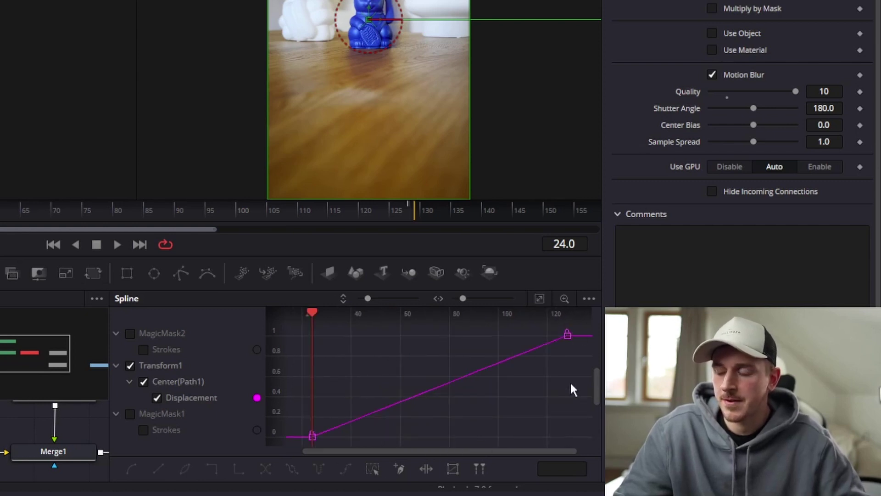
Select the Displacement keyframes, apply Smooth for an S-shaped ease, and preview playback.
{"action": "left_click_drag", "start_coordinate": [580, 324], "coordinate": [309, 436]}
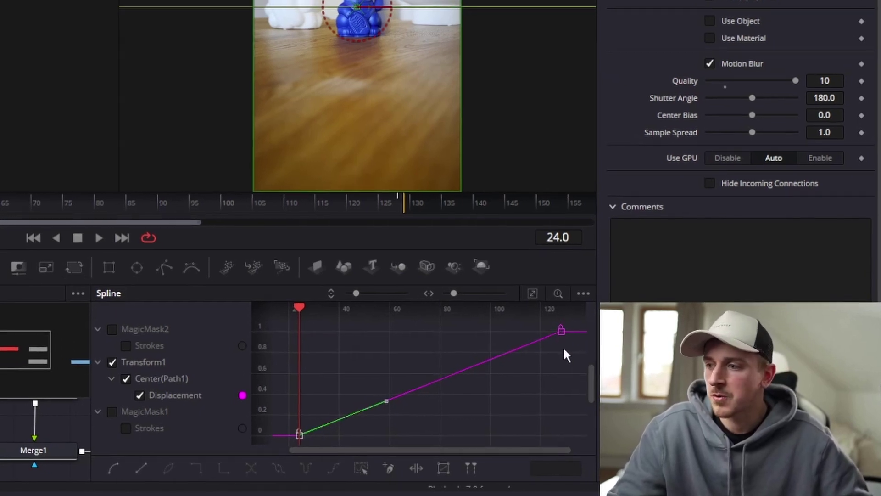
{"action": "left_click", "coordinate": [567, 335]}
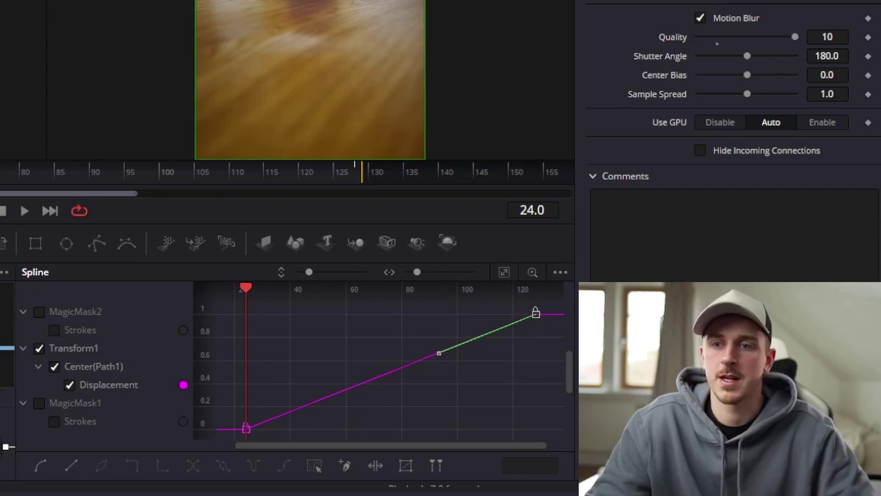
{"action": "key", "text": "Delete"}
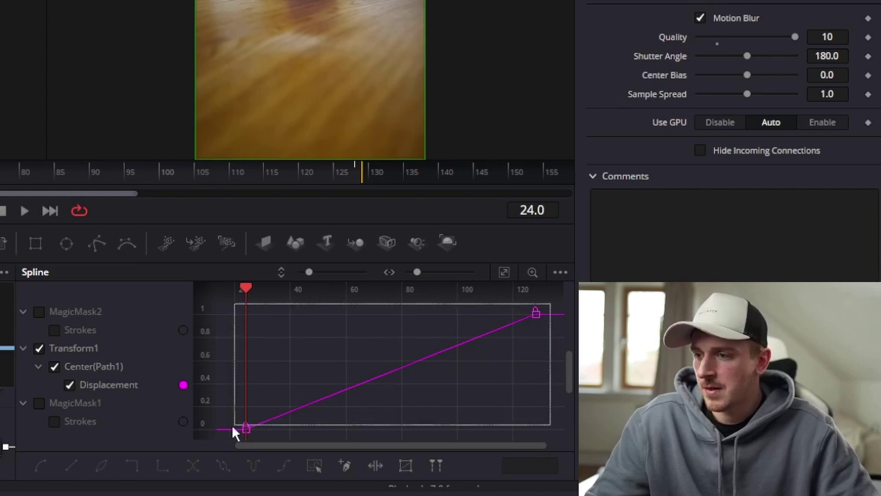
{"action": "key", "text": "ctrl+z"}
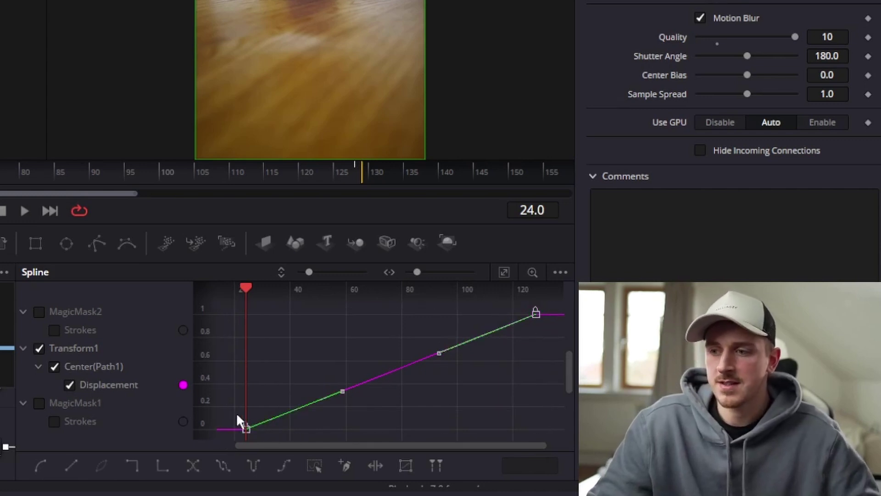
{"action": "left_click", "coordinate": [42, 465]}
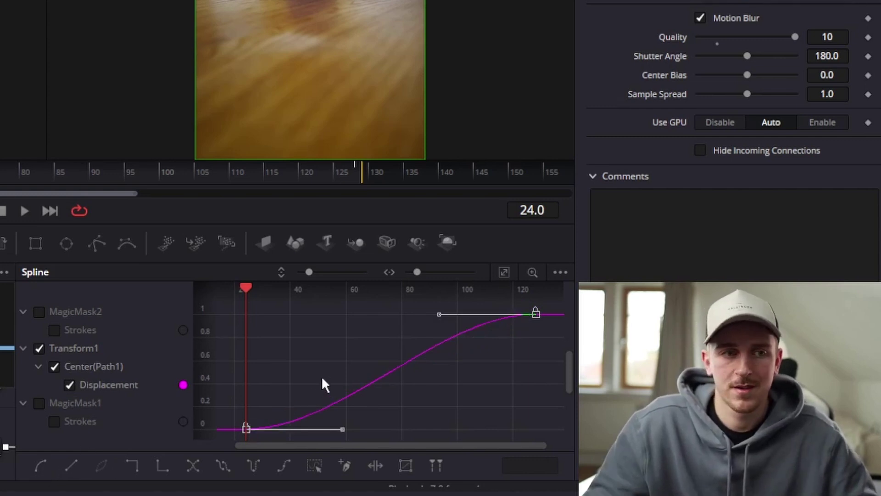
{"action": "key", "text": "space"}
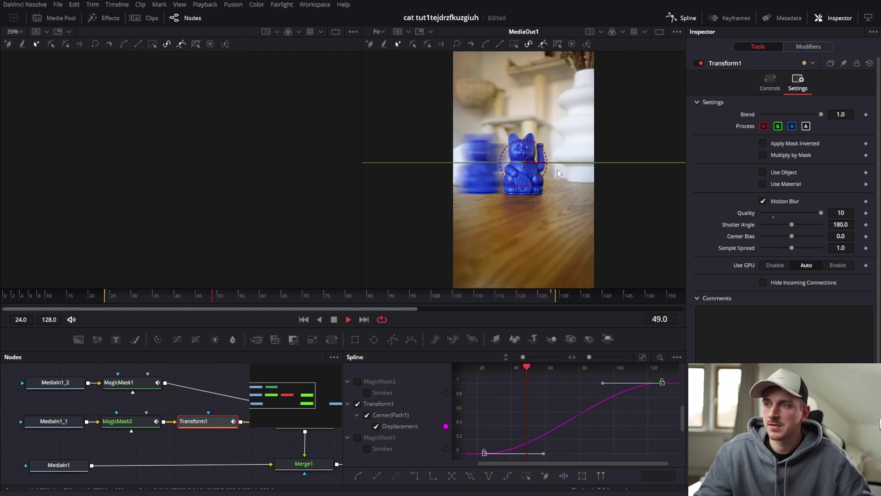
Drag the end and start keyframe handles outward for longer eases, then preview the snappier slide.
{"action": "key", "text": "space"}
{"action": "key", "text": "space"}
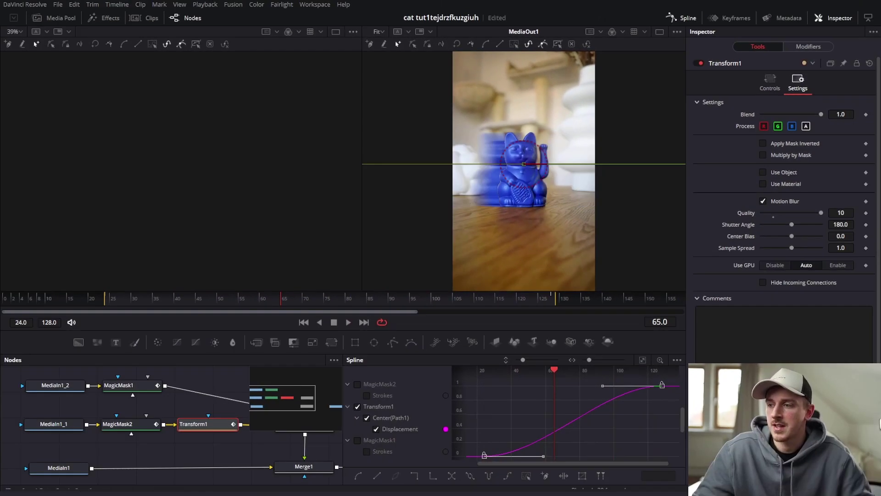
{"action": "left_click_drag", "start_coordinate": [602, 389], "coordinate": [534, 390]}
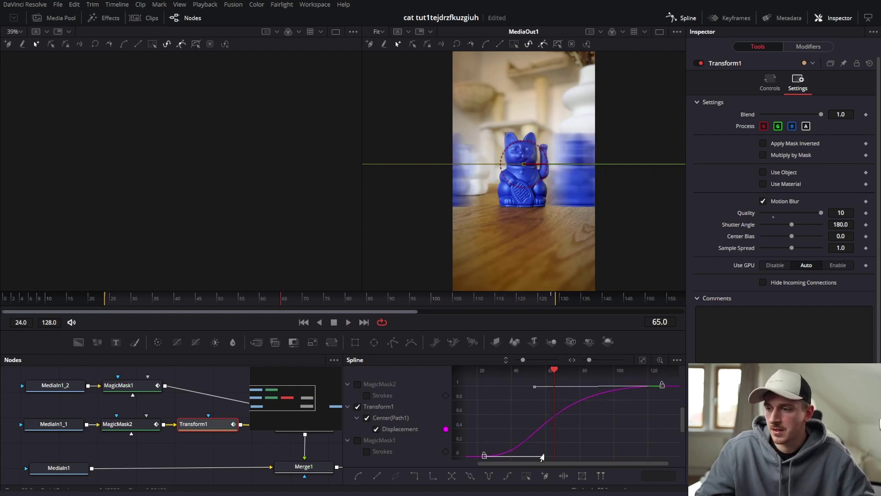
{"action": "left_click_drag", "start_coordinate": [543, 458], "coordinate": [616, 458]}
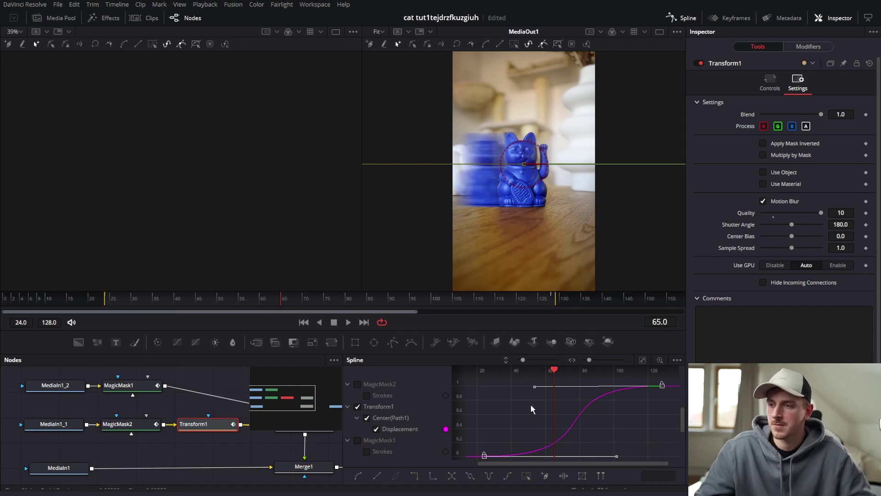
{"action": "key", "text": "space"}
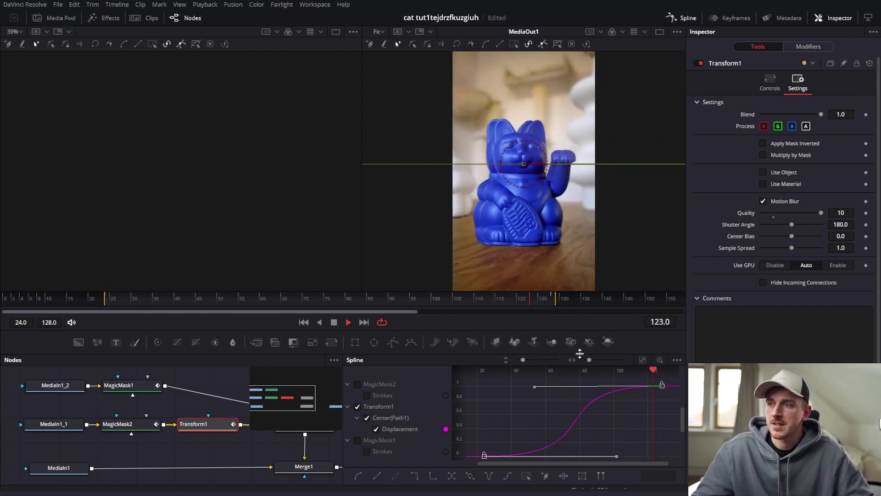
{"action": "key", "text": "space"}
{"action": "key", "text": "space"}
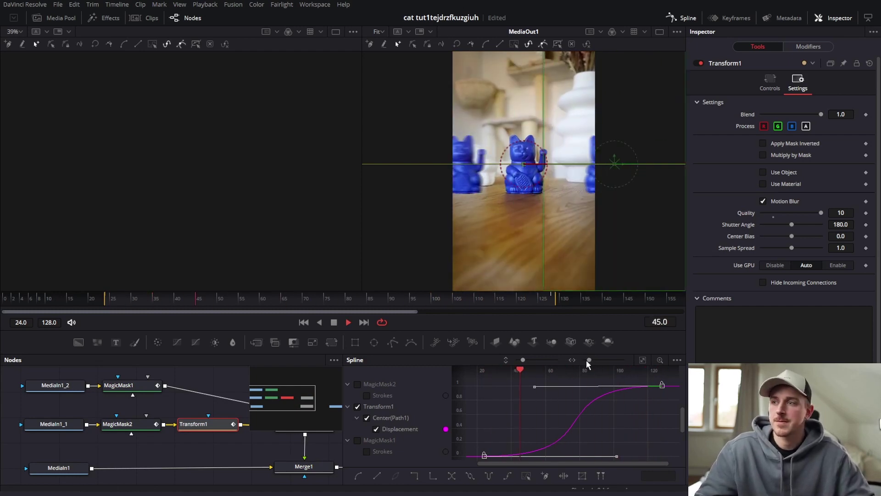